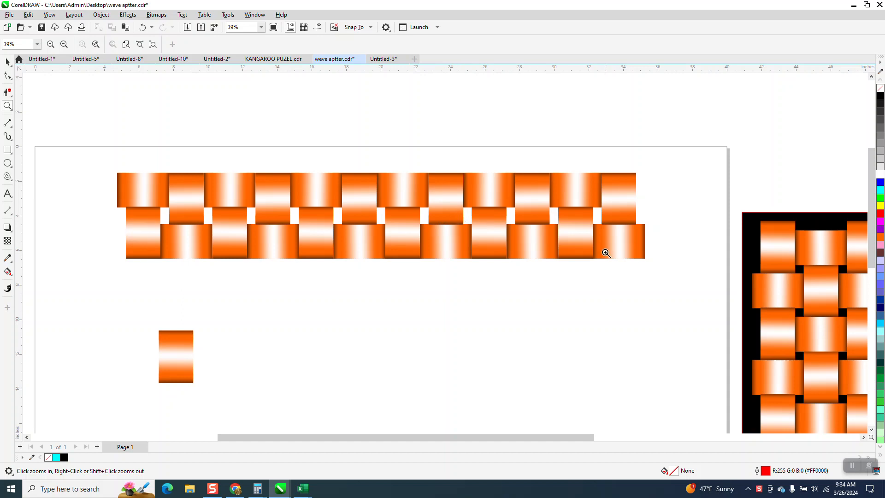
# Move the separate orange tile closer to the page's left edge, below the woven rows
pyautogui.click(7, 62)
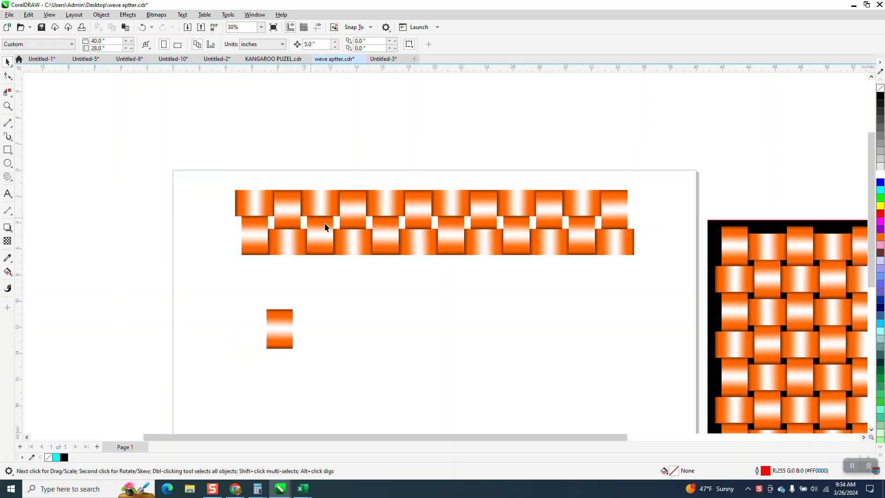
pyautogui.scroll(-2, 315, 212)
pyautogui.moveTo(293, 291); pyautogui.dragTo(266, 276)
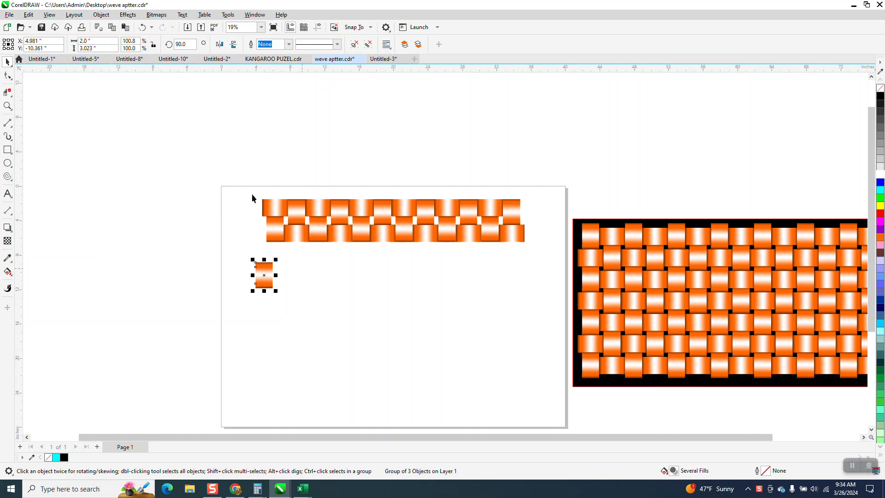
# Make a copy of the loose tile rotated to 0 degrees and place it directly against the original's lower edge
pyautogui.click(8, 106)
pyautogui.moveTo(211, 186); pyautogui.dragTo(574, 391)
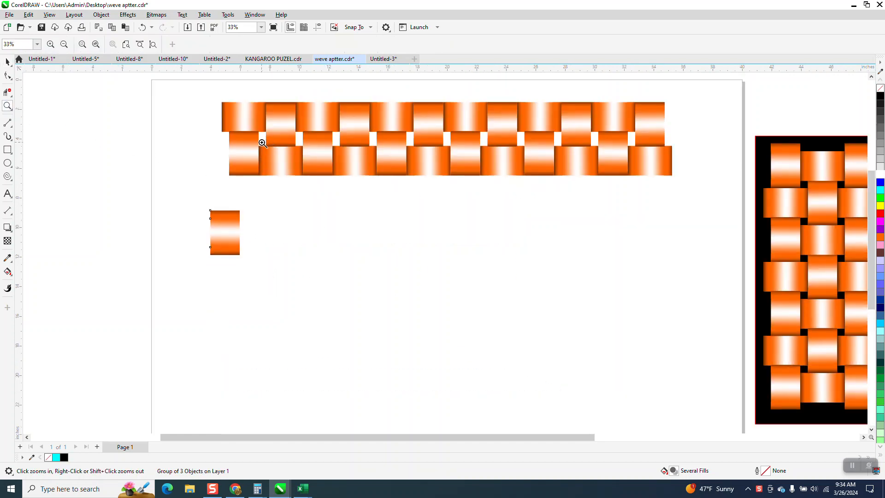
pyautogui.press('space')
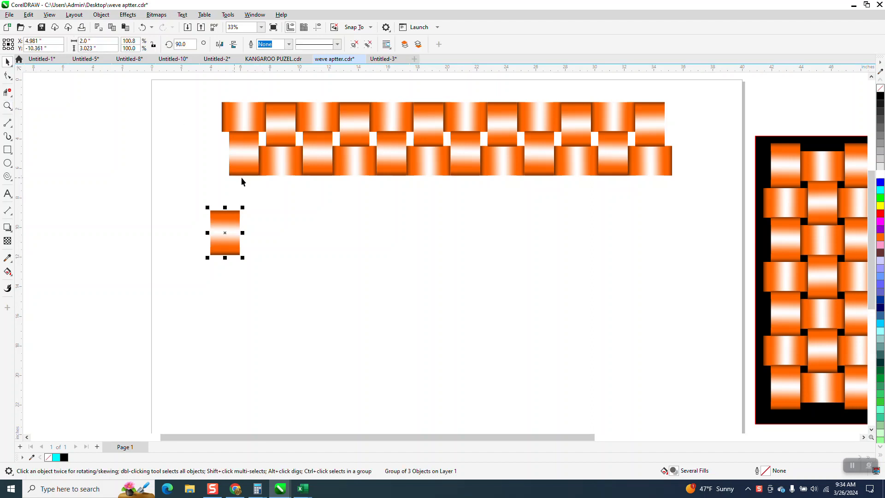
pyautogui.moveTo(197, 45); pyautogui.dragTo(155, 48)
pyautogui.write('0')
pyautogui.press('Return')
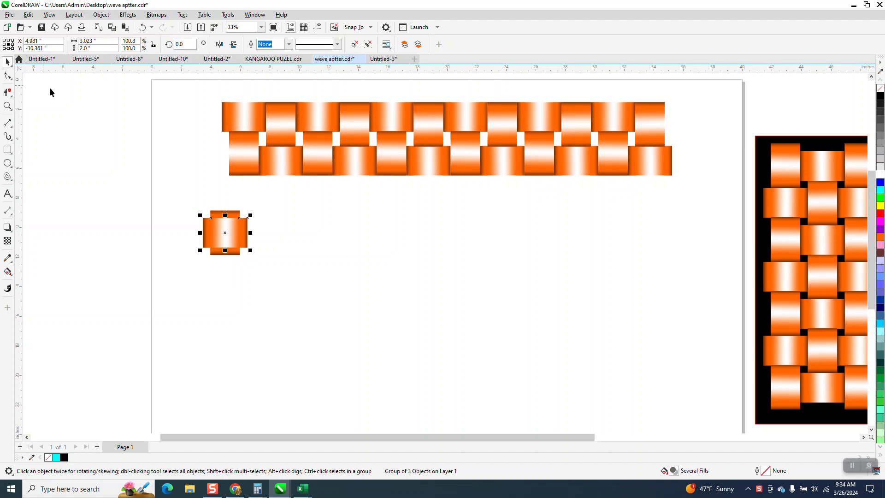
pyautogui.moveTo(225, 211); pyautogui.dragTo(226, 255)
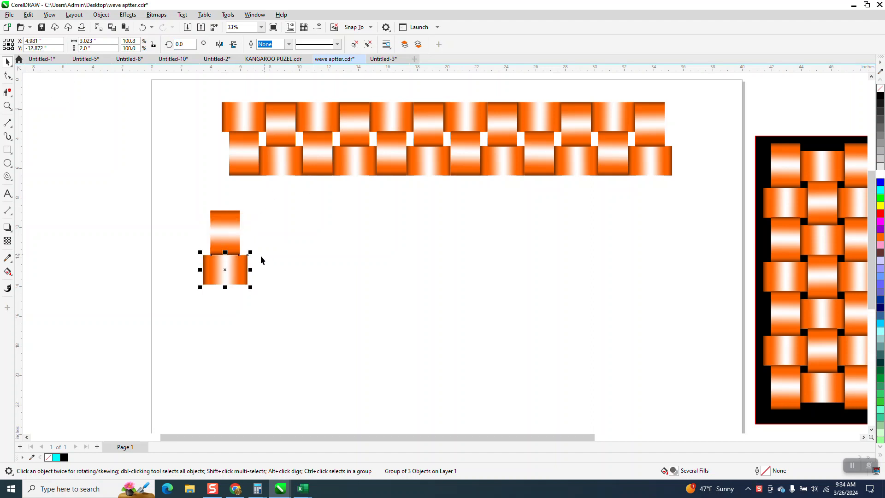
# Group the upright tile and the horizontal tile beneath it into one unit
pyautogui.click(7, 106)
pyautogui.moveTo(166, 196); pyautogui.dragTo(299, 323)
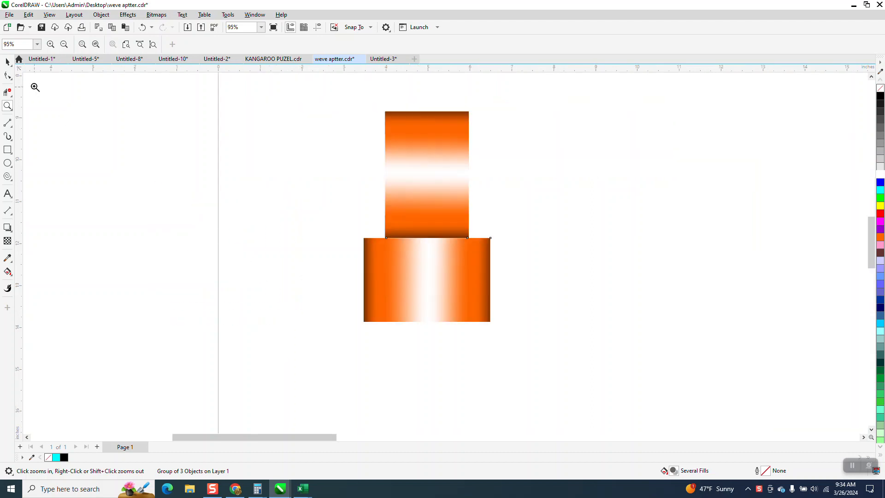
pyautogui.click(13, 69)
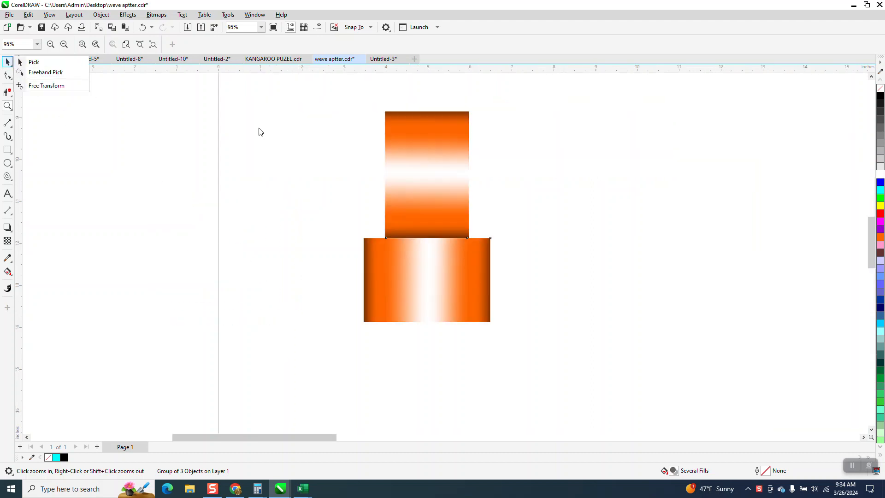
pyautogui.click(57, 61)
pyautogui.moveTo(322, 99); pyautogui.dragTo(623, 397)
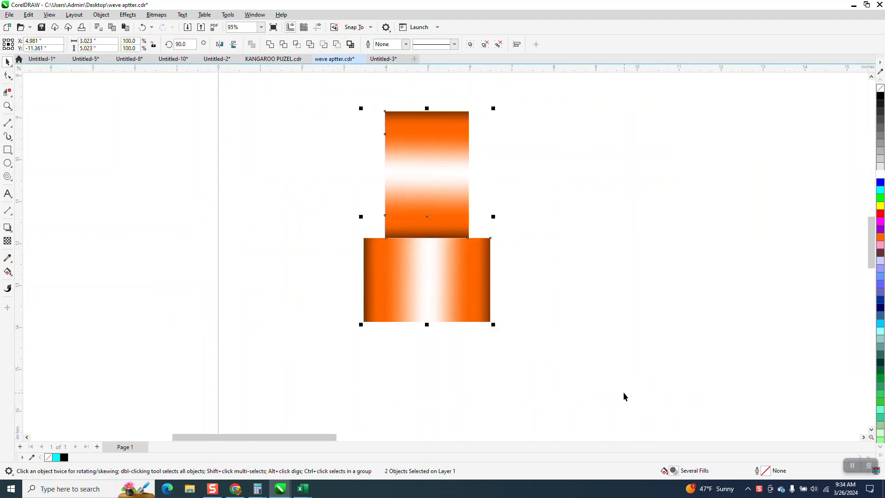
pyautogui.scroll(-2, 147, 249)
pyautogui.moveTo(243, 118); pyautogui.dragTo(517, 384)
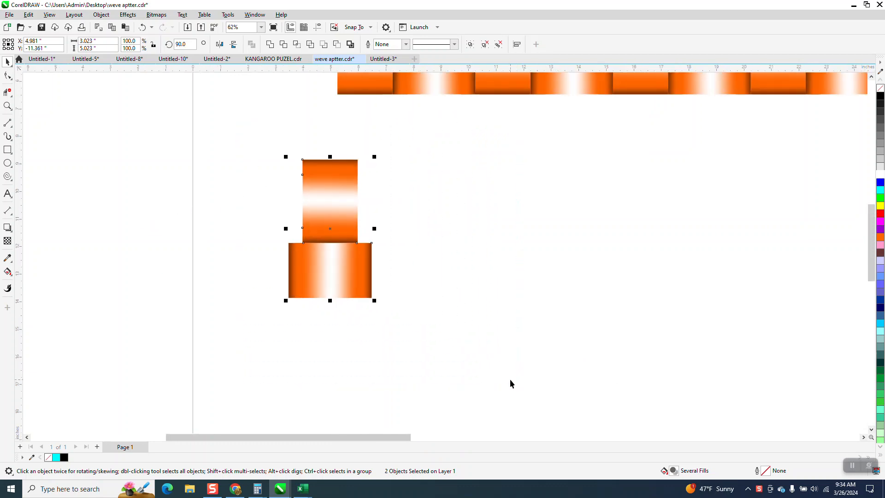
pyautogui.hotkey('ctrl', 'g')
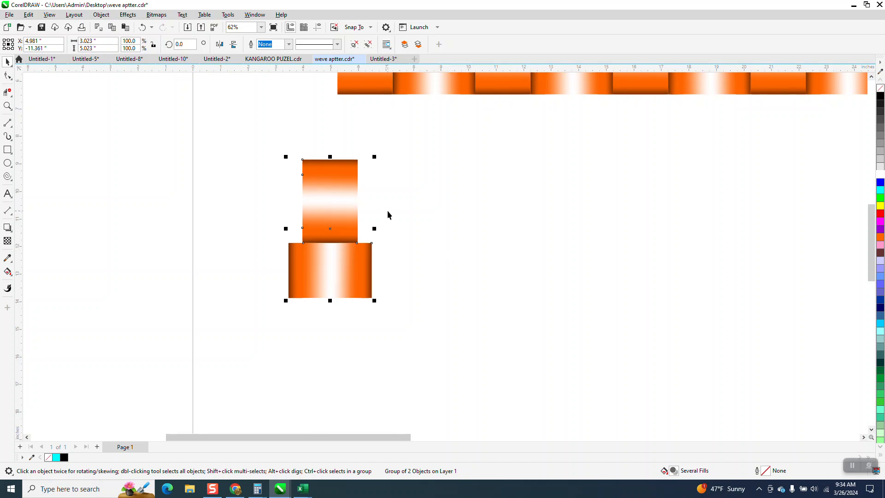
# Build a row of four two-tile groups by duplicating the group to the right and vertically mirroring every other copy
pyautogui.click(234, 44)
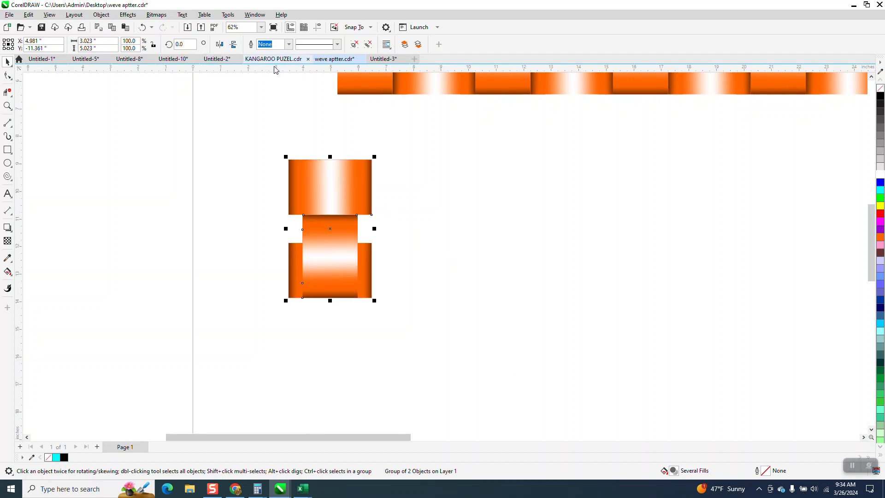
pyautogui.moveTo(290, 163)
pyautogui.mouseDown()
pyautogui.moveTo(388, 171)
pyautogui.moveTo(362, 163)
pyautogui.moveTo(362, 155)
pyautogui.moveTo(358, 161)
pyautogui.mouseUp()
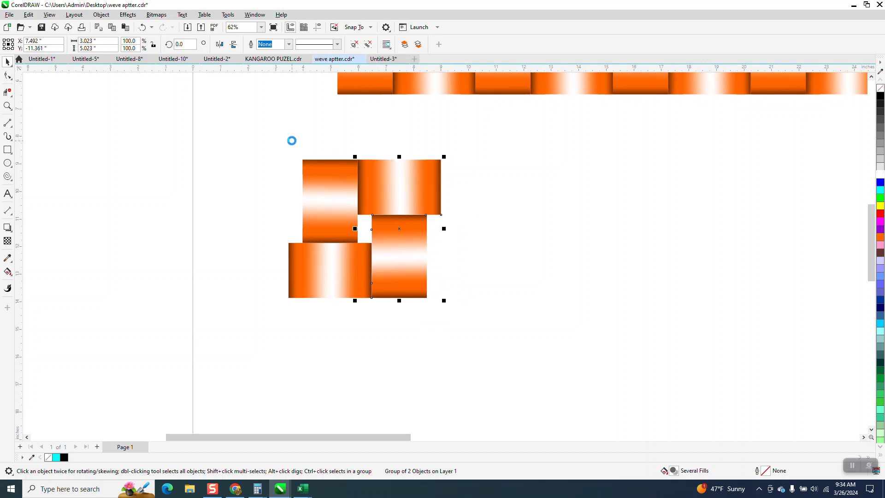
pyautogui.hotkey('ctrl', 'd')
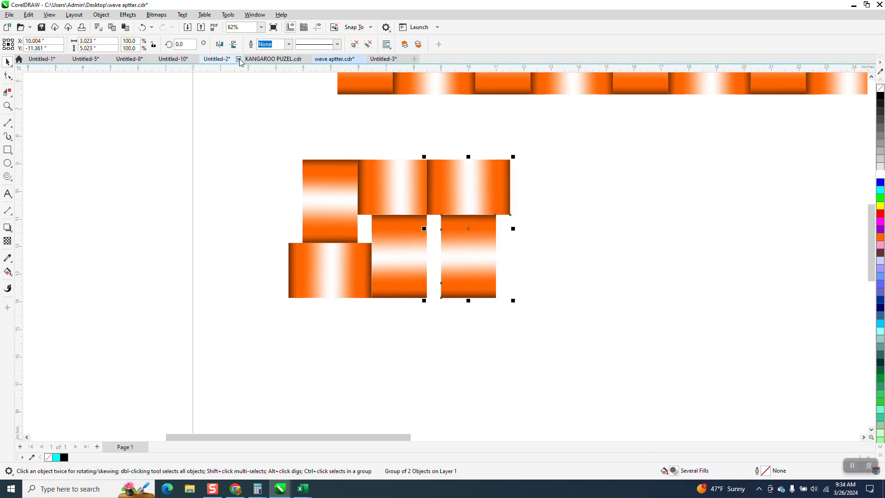
pyautogui.click(234, 45)
pyautogui.hotkey('ctrl', 'd')
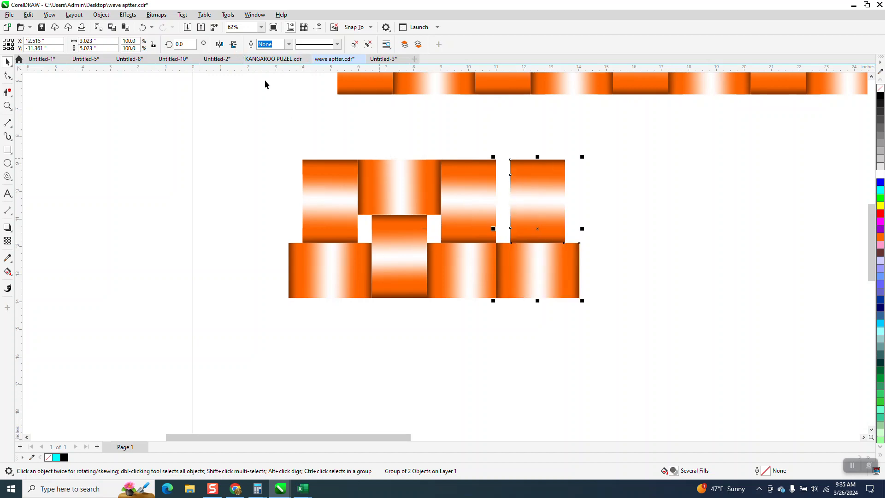
pyautogui.click(234, 44)
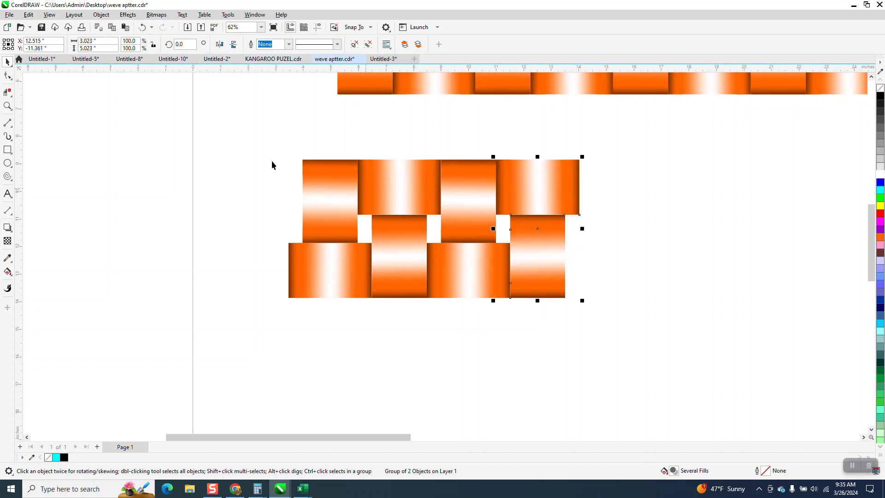
# Copy the whole row of four groups directly below itself
pyautogui.moveTo(649, 335); pyautogui.dragTo(652, 338)
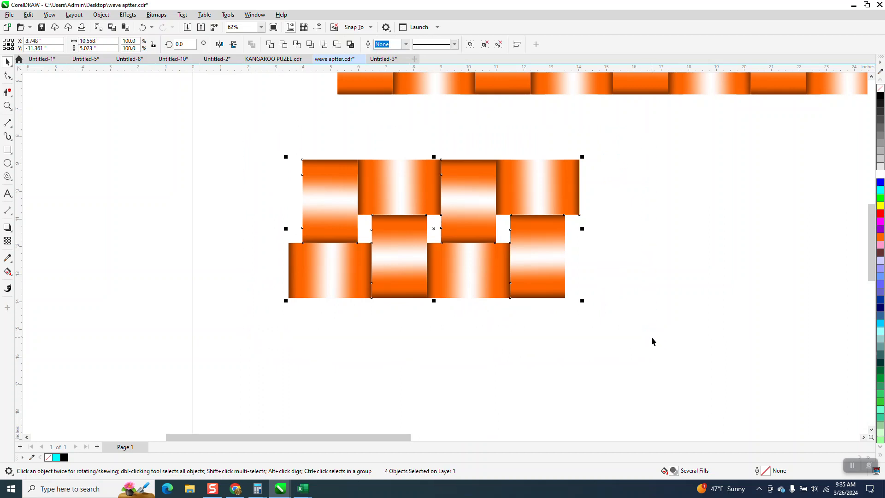
pyautogui.moveTo(303, 168); pyautogui.dragTo(310, 300)
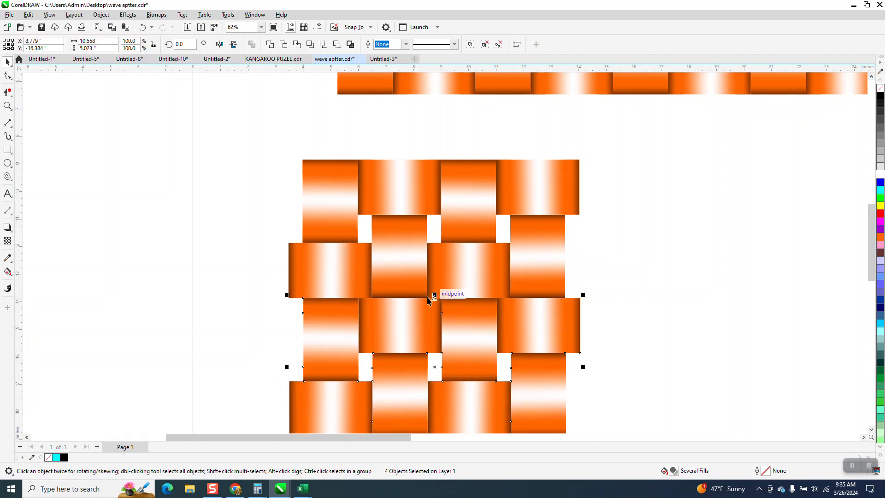
pyautogui.scroll(-2, 359, 287)
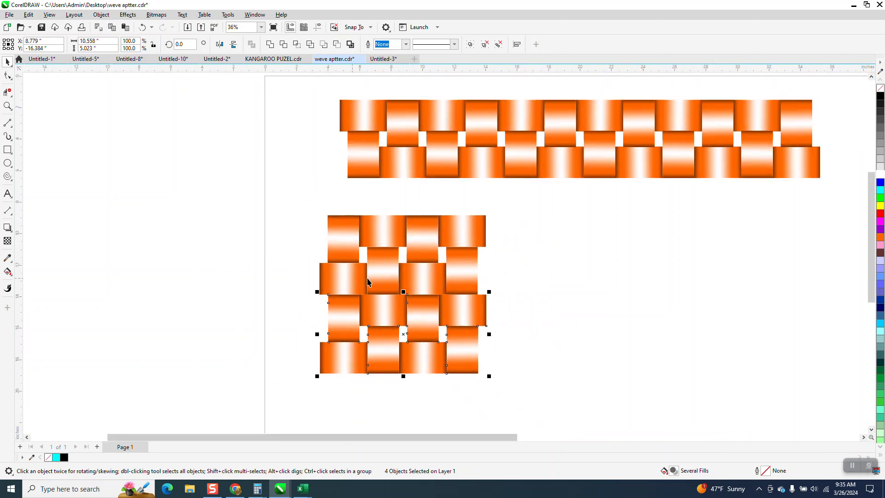
# Delete the copied lower row and the three duplicates in the upper row, keeping only the first two-tile group
pyautogui.moveTo(296, 253); pyautogui.dragTo(645, 413)
pyautogui.press('Delete')
pyautogui.click(393, 235)
pyautogui.press('Delete')
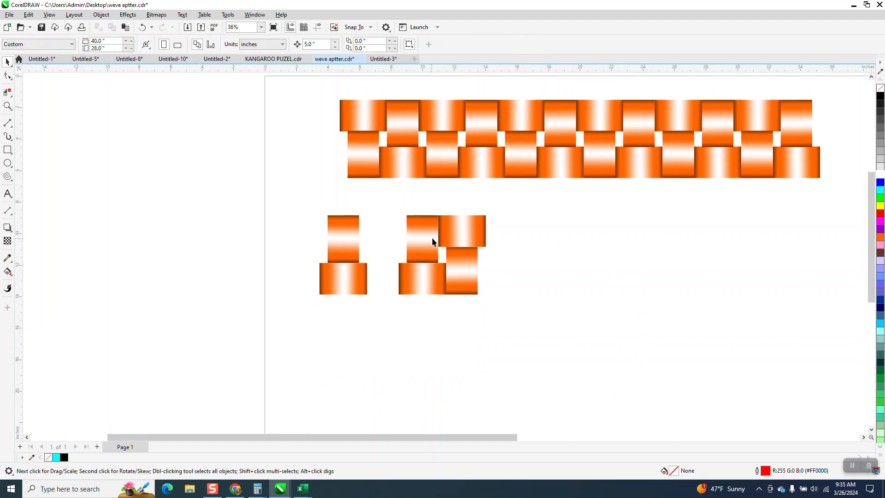
pyautogui.click(432, 239)
pyautogui.press('Delete')
pyautogui.click(463, 266)
pyautogui.press('Delete')
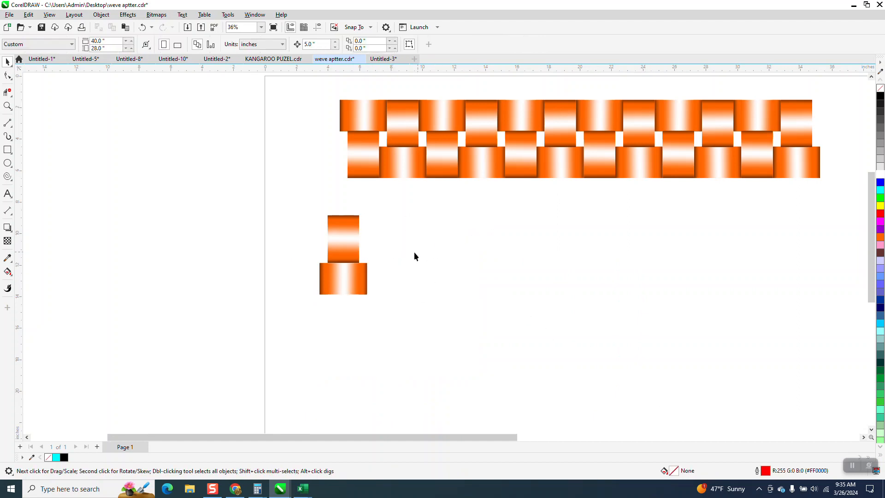
# Set the height of the remaining two-tile group to 5 inches
pyautogui.click(353, 257)
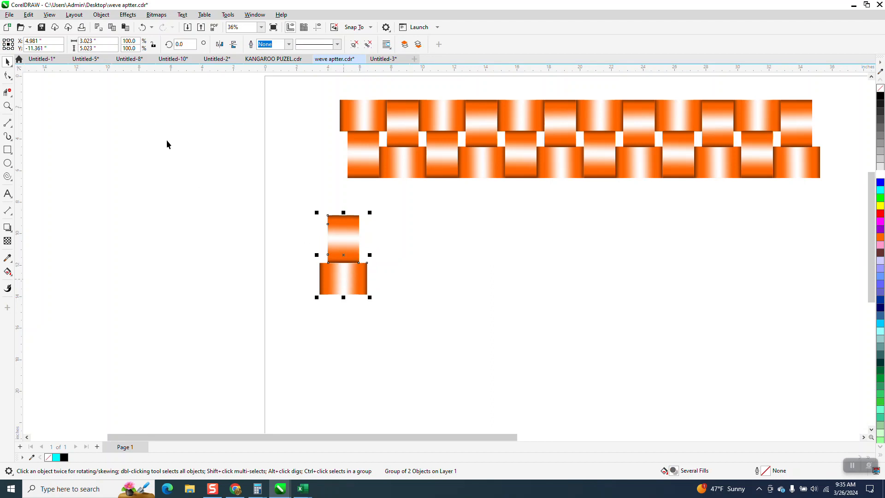
pyautogui.click(99, 48)
pyautogui.write('5')
pyautogui.press('Return')
# Duplicate the two-tile group downward four times at 5-inch intervals to form a continuous column of five pairs
pyautogui.click(7, 106)
pyautogui.moveTo(301, 217); pyautogui.dragTo(378, 282)
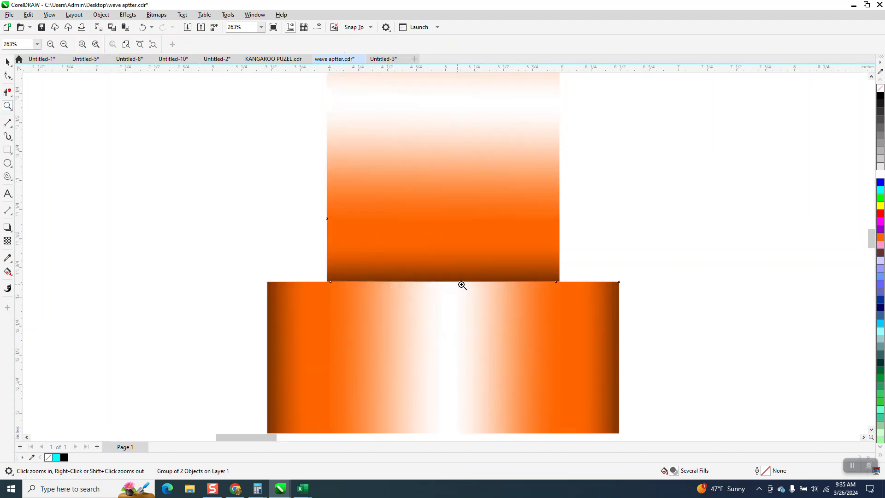
pyautogui.scroll(-2, 186, 195)
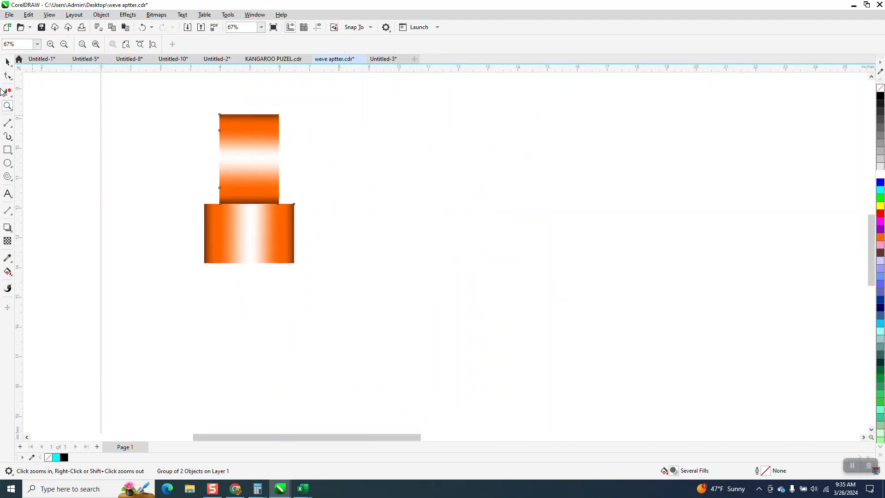
pyautogui.click(8, 62)
pyautogui.moveTo(182, 97); pyautogui.dragTo(423, 315)
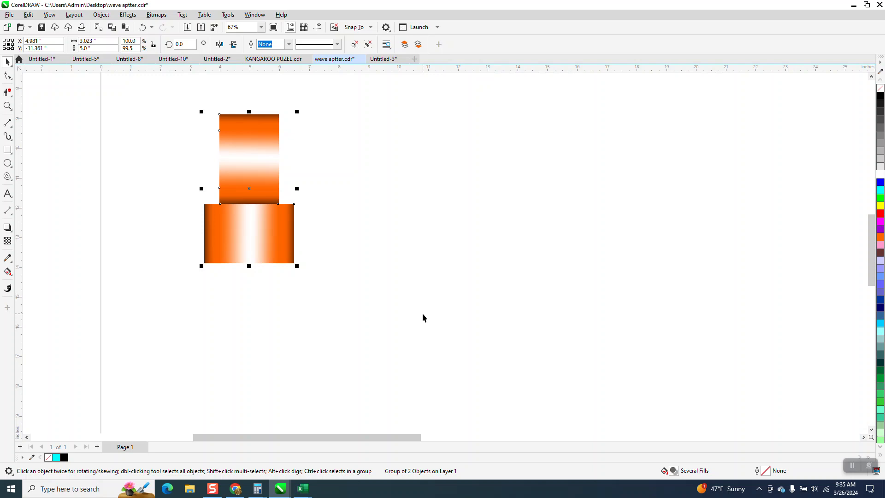
pyautogui.hotkey('ctrl', 'd')
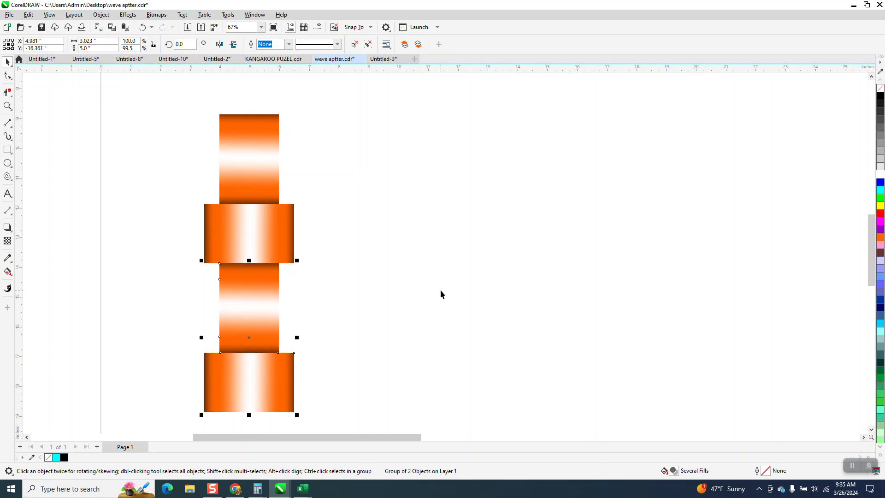
pyautogui.scroll(-1, 432, 244)
pyautogui.scroll(-1, 433, 164)
pyautogui.hotkey('ctrl', 'd')
pyautogui.hotkey('ctrl', 'd')
pyautogui.hotkey('ctrl', 'd')
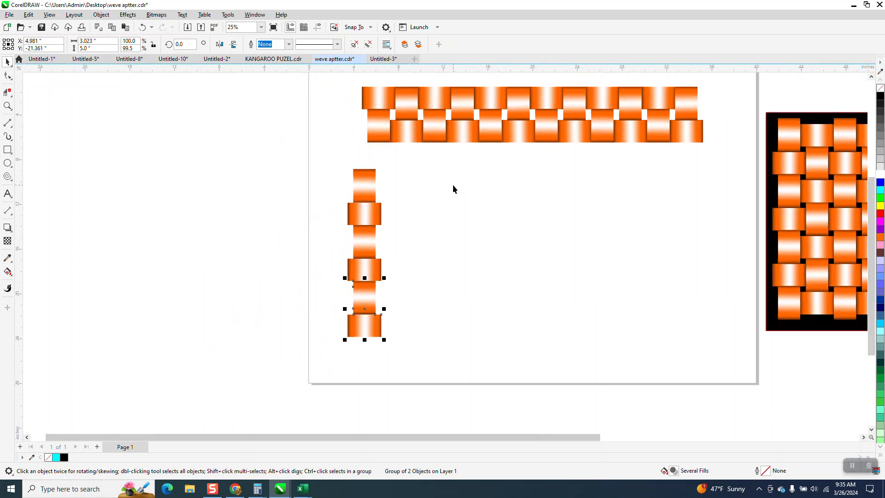
# Group the five tile pairs into one column and set its width to 3 inches
pyautogui.moveTo(332, 164); pyautogui.dragTo(436, 416)
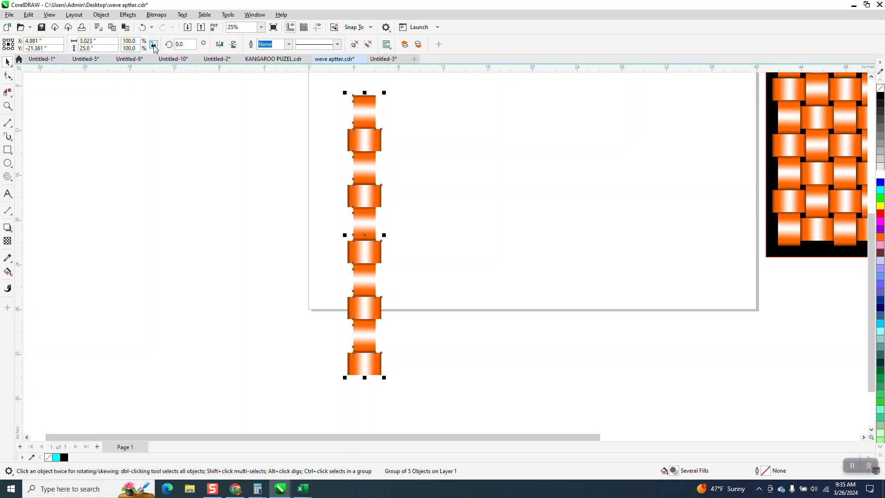
pyautogui.moveTo(109, 45); pyautogui.dragTo(65, 46)
pyautogui.write('3')
pyautogui.press('Return')
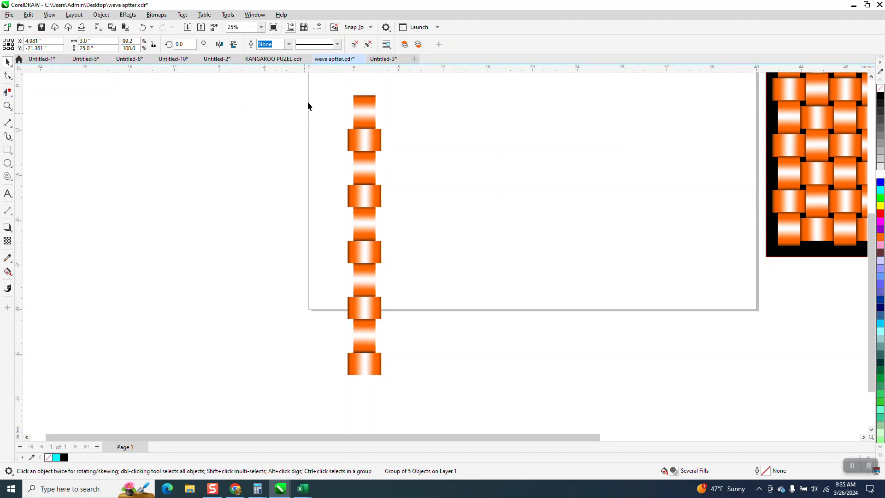
# Set the nudge distance to 3 inches, try a column duplicate nudged to the right, and delete that duplicate
pyautogui.press('Escape')
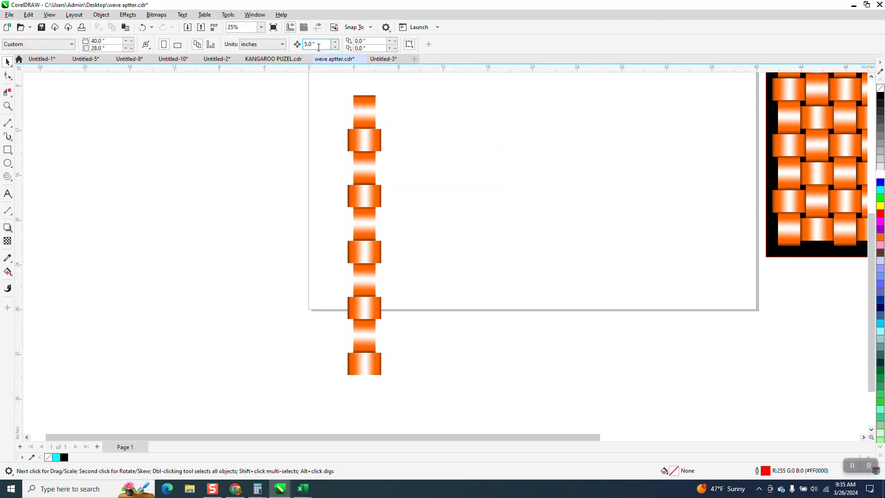
pyautogui.write('3')
pyautogui.press('Return')
pyautogui.moveTo(450, 389); pyautogui.dragTo(450, 389)
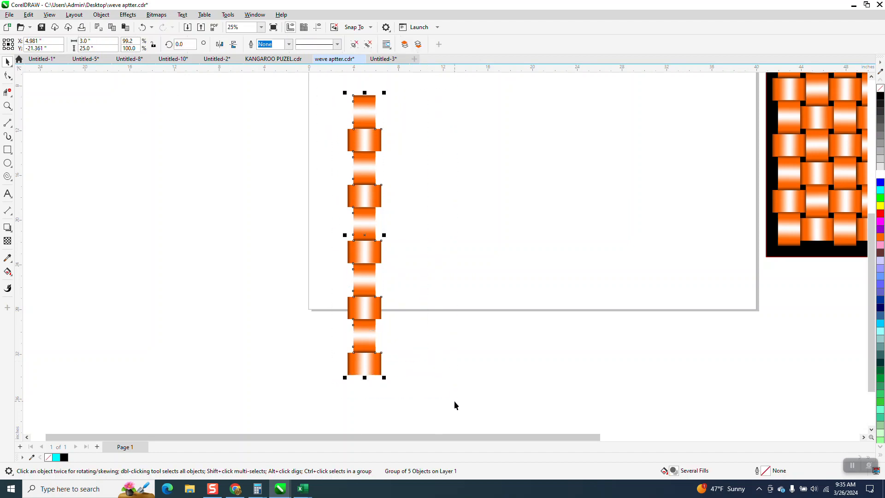
pyautogui.press('KP_Add')
pyautogui.press('Right')
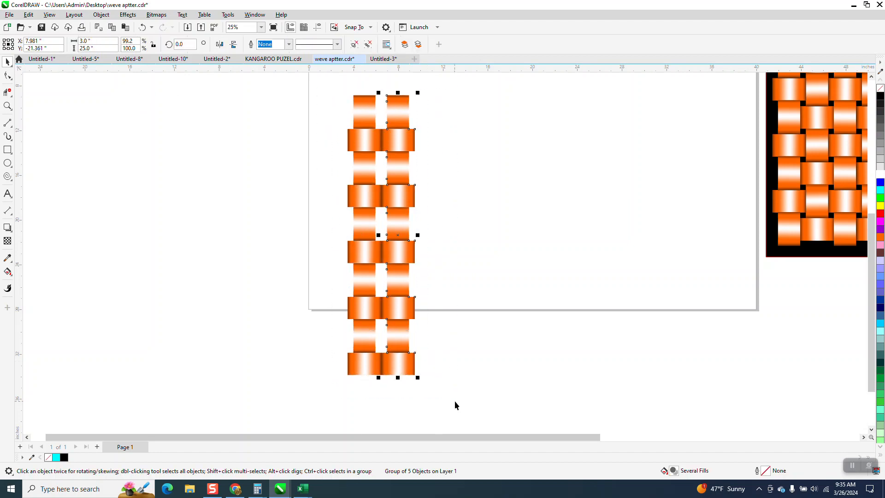
pyautogui.press('Delete')
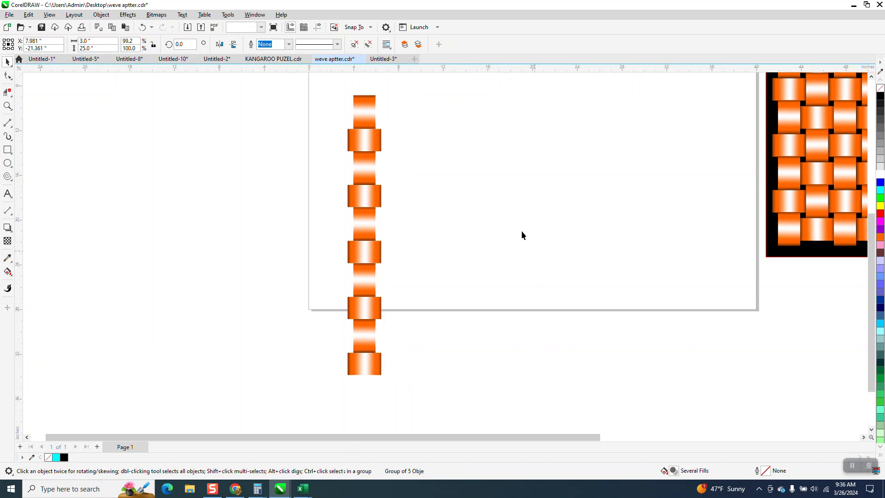
# Place a copy of the column to its right, shifted down about 2.5 inches so that its tiles interlock with the first column
pyautogui.click(359, 120)
pyautogui.click(380, 133)
pyautogui.moveTo(350, 132); pyautogui.dragTo(379, 157)
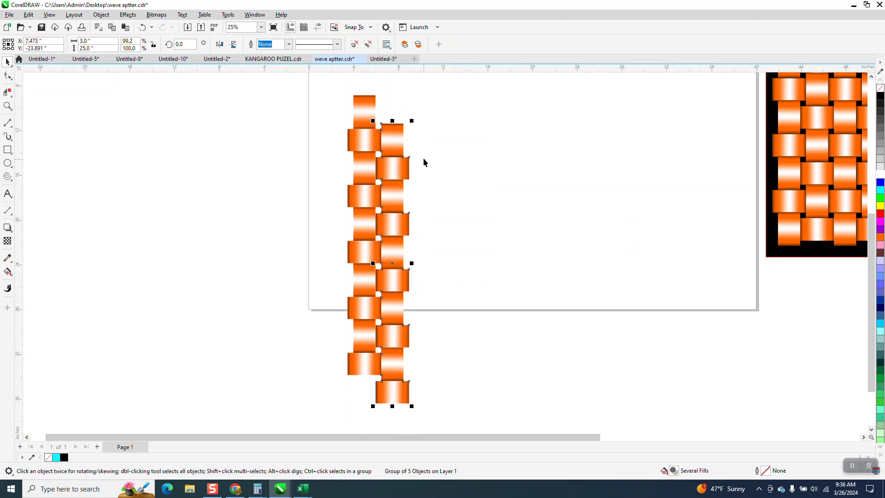
pyautogui.scroll(-1, 370, 110)
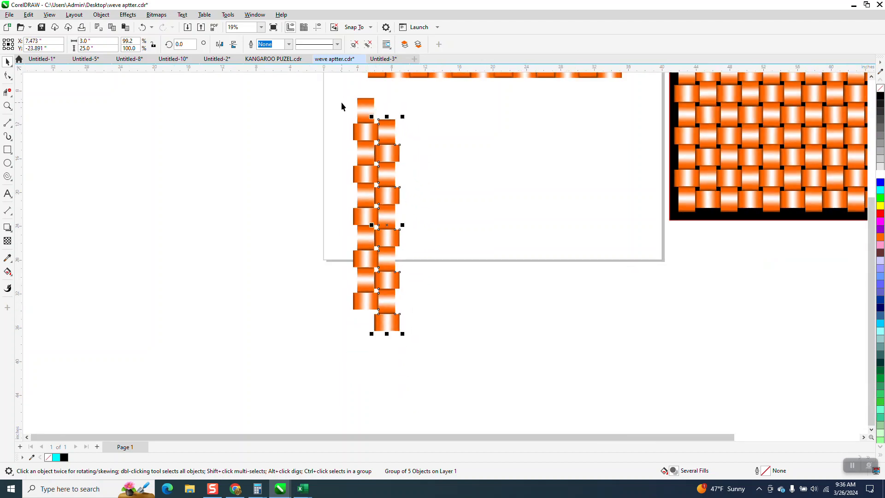
# Group the two interlocking columns and place a copy about 5 inches to the right, fitted against the original pair
pyautogui.moveTo(337, 94); pyautogui.dragTo(440, 334)
pyautogui.hotkey('ctrl', 'g')
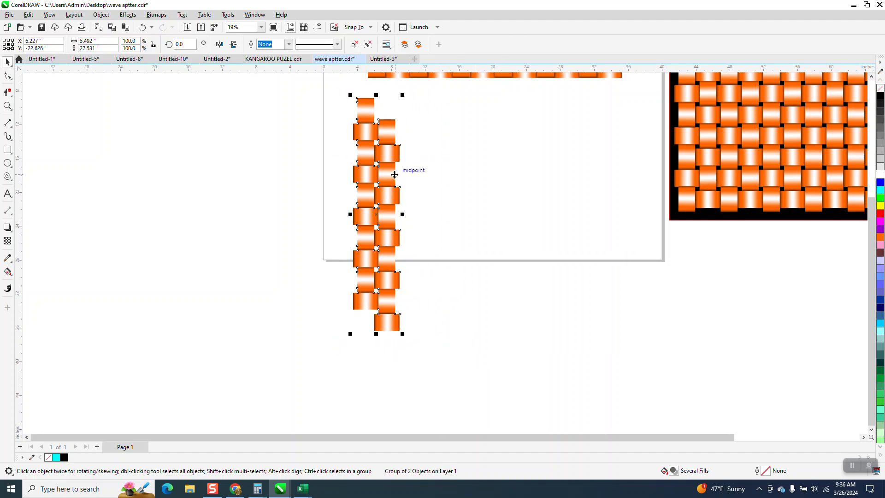
pyautogui.press('+')
pyautogui.press('Right')
pyautogui.press('Right')
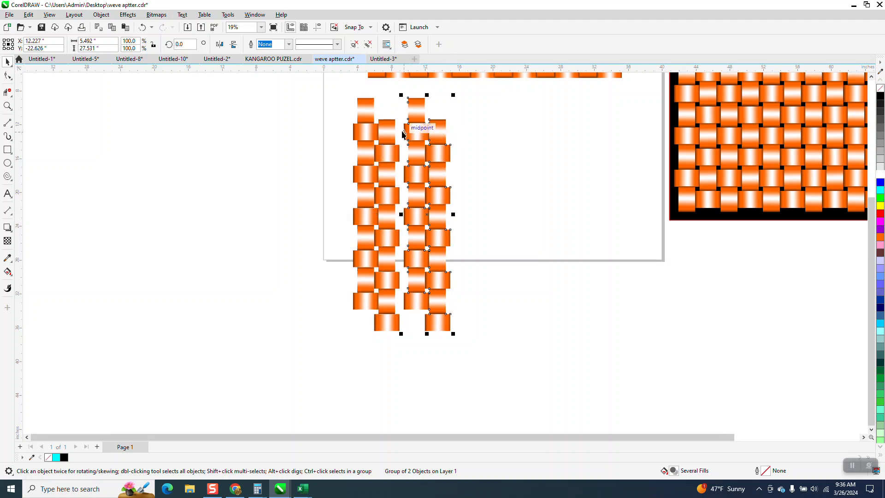
pyautogui.moveTo(405, 124); pyautogui.dragTo(396, 125)
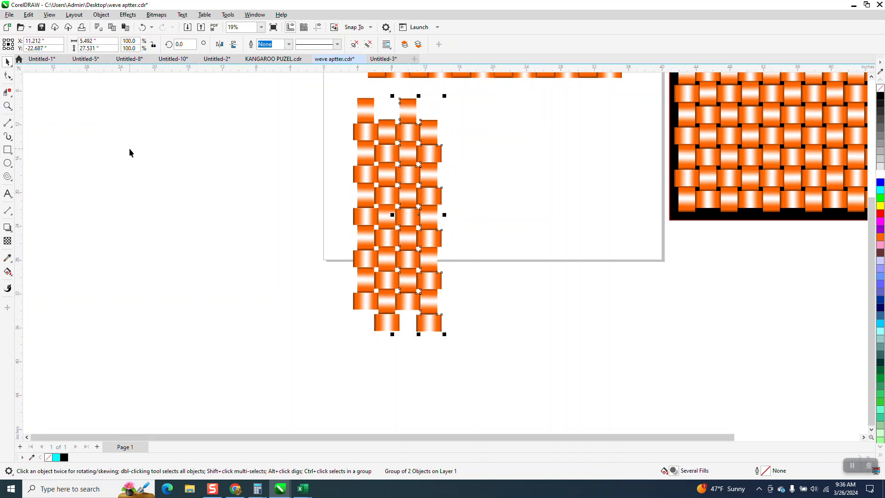
# Repeat the offset duplication of the column pair five times to extend the weave across to seven pairs
pyautogui.hotkey('ctrl', 'd')
pyautogui.hotkey('ctrl', 'd')
pyautogui.hotkey('ctrl', 'd')
pyautogui.hotkey('ctrl', 'd')
pyautogui.hotkey('ctrl', 'd')
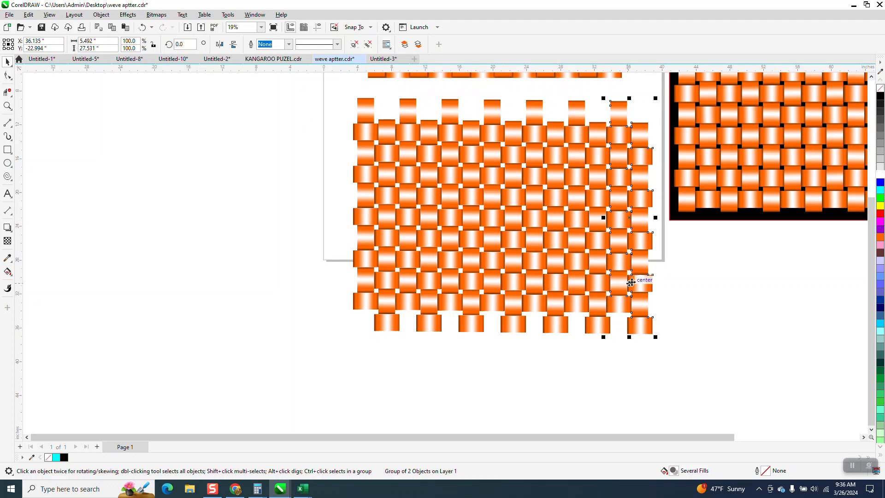
# Ungroup the seven column pairs into separate columns and clear the selection
pyautogui.moveTo(336, 90); pyautogui.dragTo(693, 361)
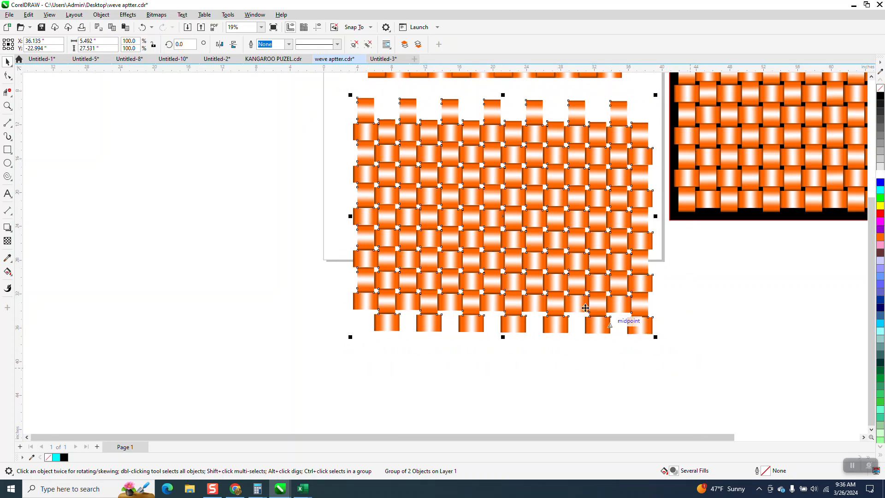
pyautogui.click(101, 15)
pyautogui.moveTo(175, 174)
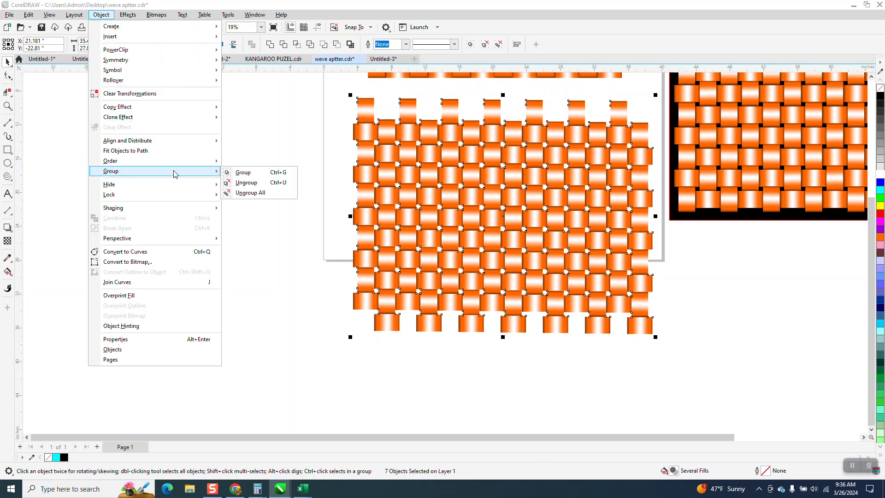
pyautogui.click(246, 183)
pyautogui.click(339, 115)
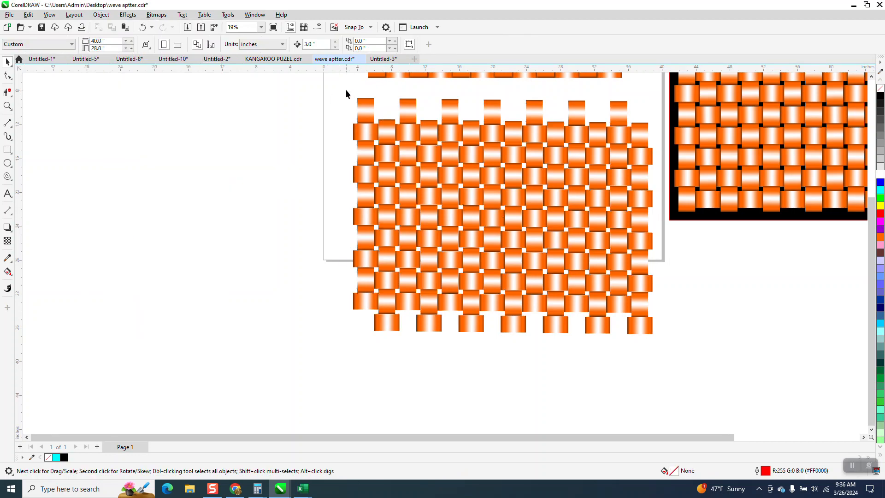
# Try to delete the protruding tiles along the weave's top edge and undo the deletion
pyautogui.moveTo(352, 89); pyautogui.dragTo(632, 111)
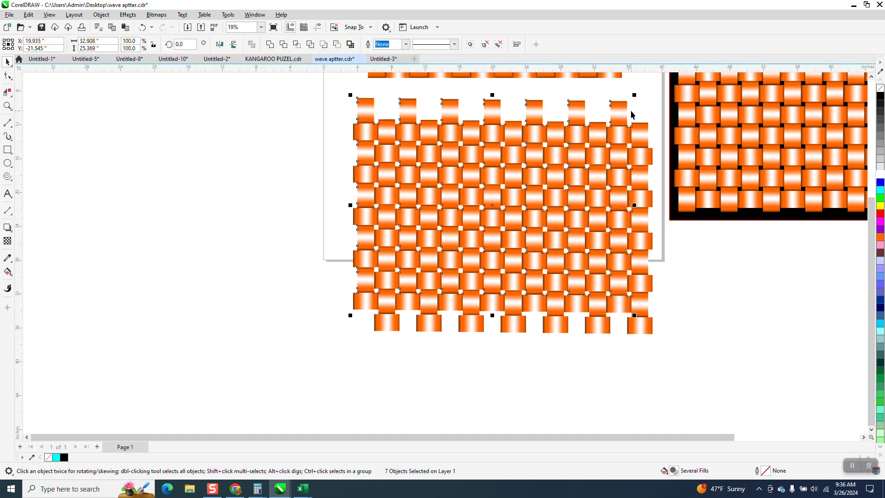
pyautogui.press('Delete')
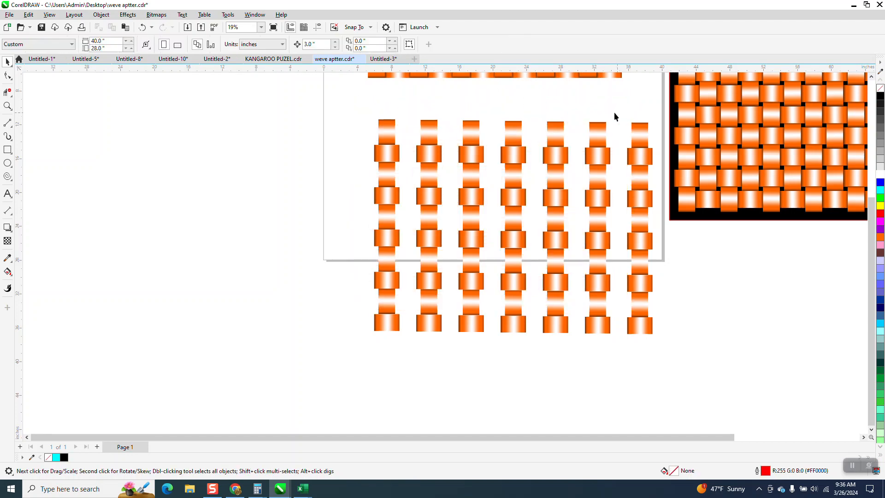
pyautogui.click(145, 29)
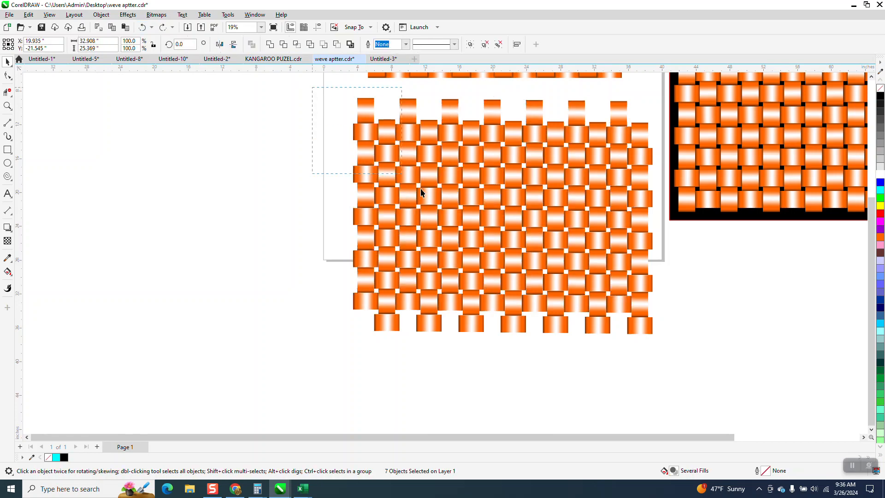
# Ungroup all nested groups in the weave down to individual objects and clear the selection
pyautogui.click(101, 14)
pyautogui.moveTo(139, 175)
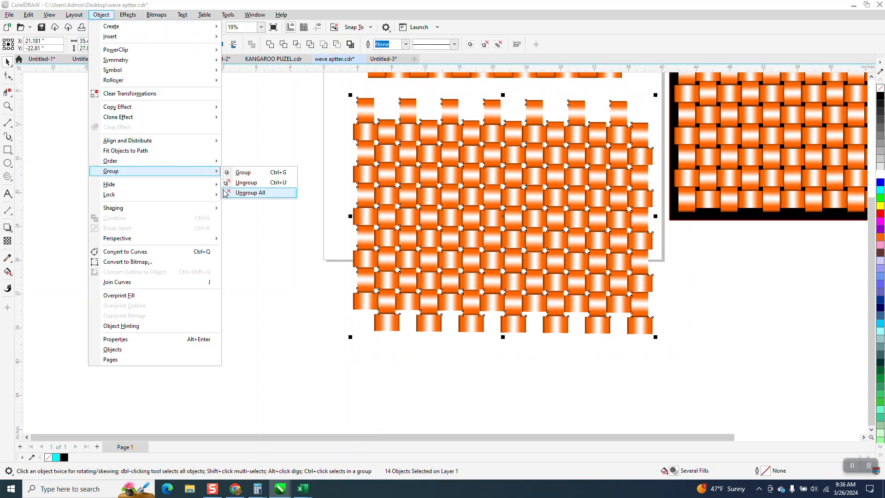
pyautogui.click(249, 193)
pyautogui.click(323, 115)
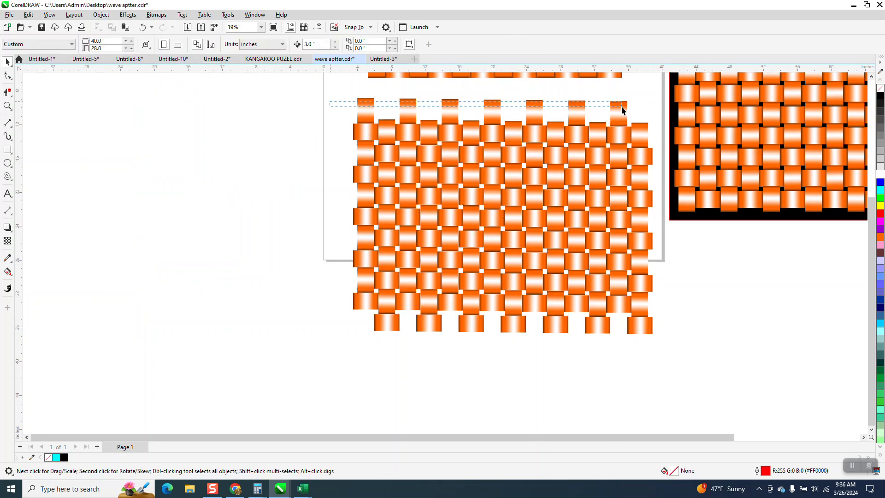
# Delete the protruding tiles along the top and bottom edges of the new weave
pyautogui.moveTo(621, 106); pyautogui.dragTo(627, 108)
pyautogui.press('Delete')
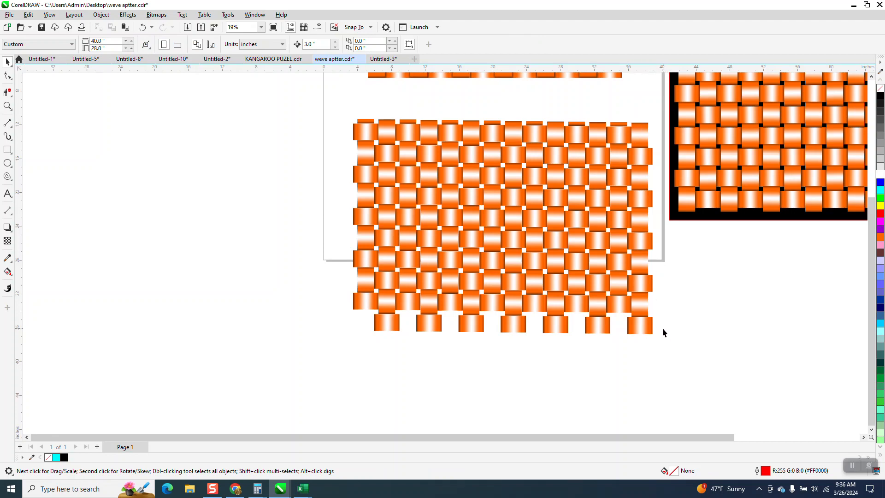
pyautogui.moveTo(506, 333); pyautogui.dragTo(342, 339)
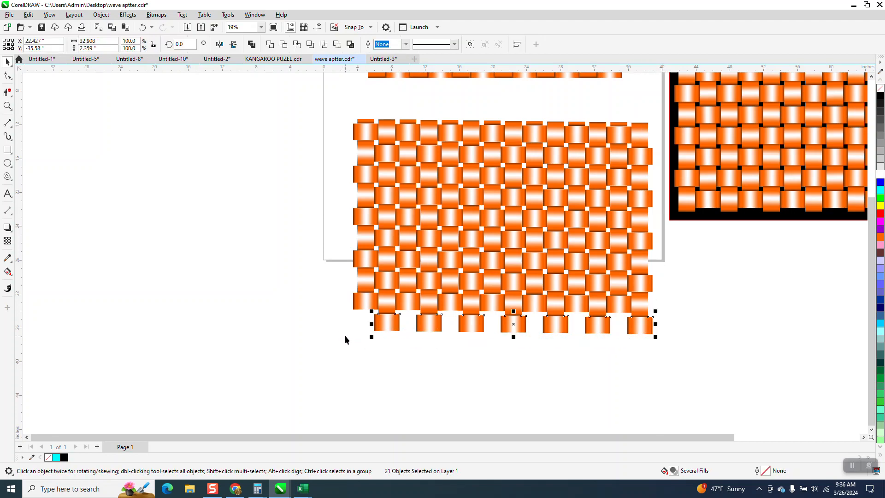
pyautogui.press('Delete')
# Examine close up how the tiles meet in the black-backed reference weave and in the new weave
pyautogui.scroll(-1, 344, 330)
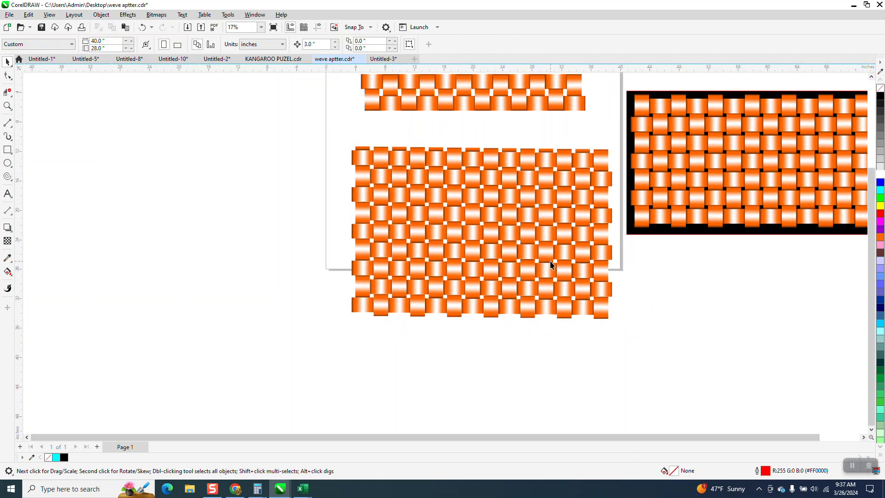
pyautogui.click(7, 106)
pyautogui.moveTo(634, 95); pyautogui.dragTo(732, 169)
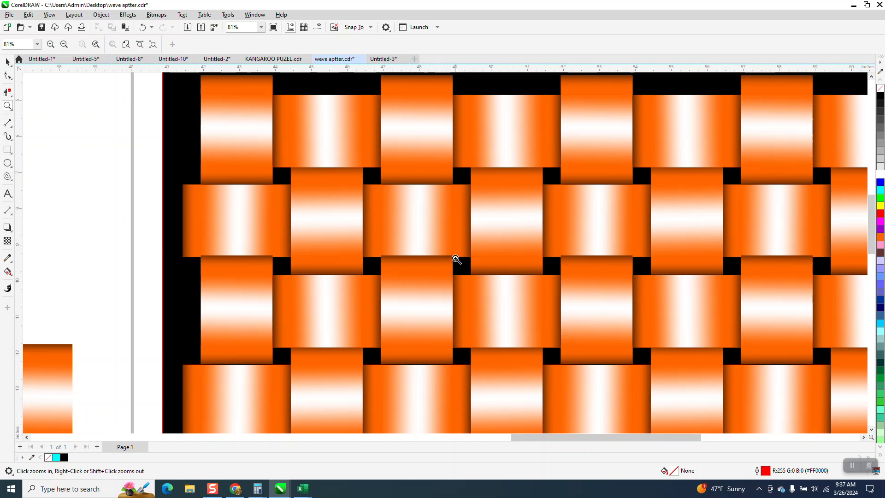
pyautogui.scroll(-3, 453, 257)
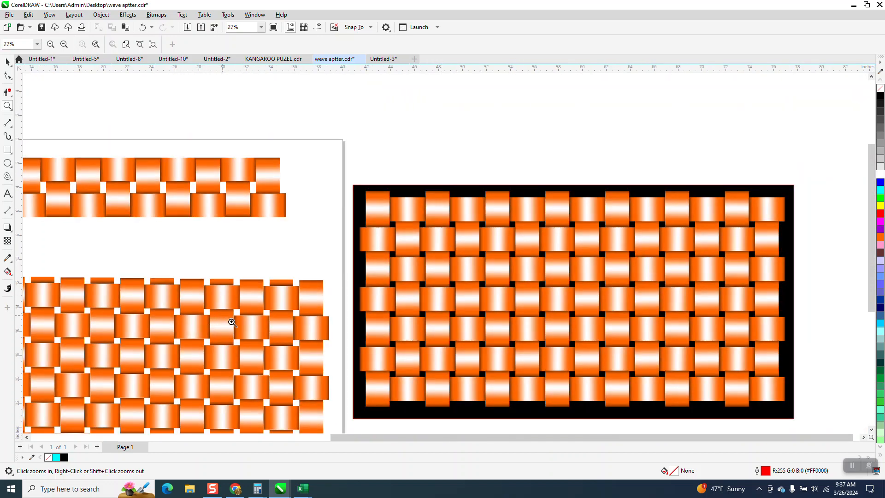
pyautogui.moveTo(232, 323); pyautogui.dragTo(341, 350)
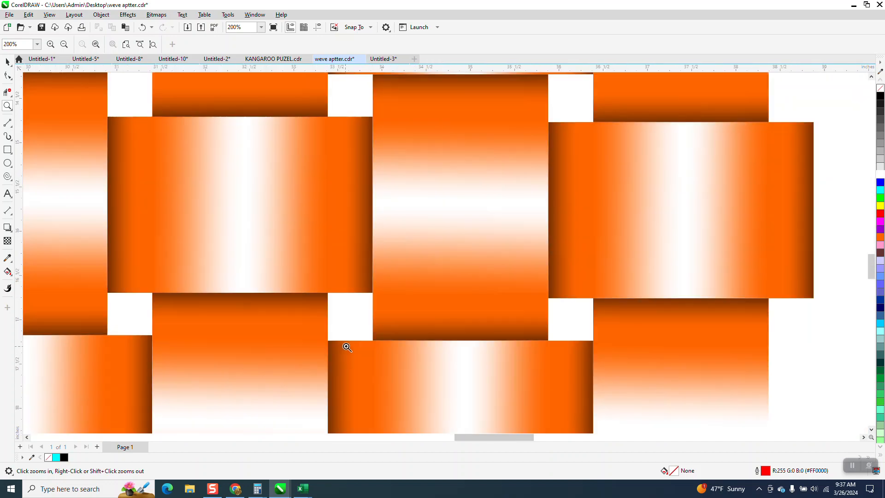
pyautogui.scroll(-5, 347, 346)
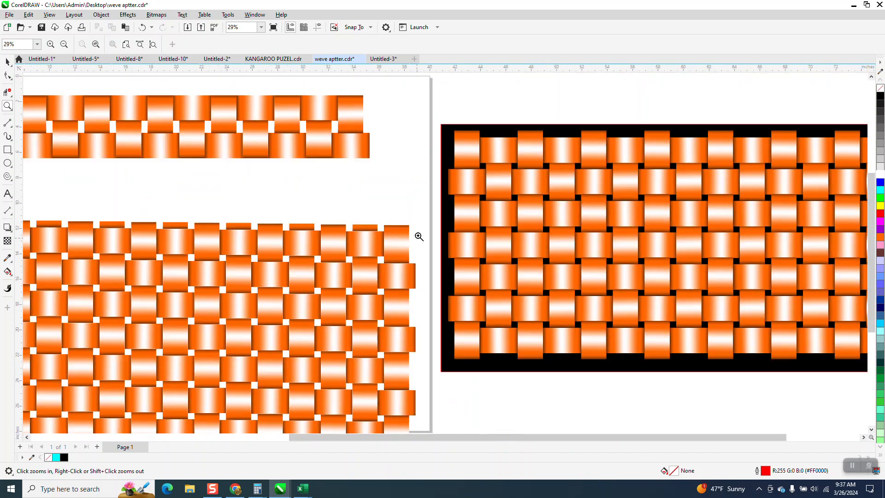
# Delete the two-row weave strip above the new weave
pyautogui.click(8, 61)
pyautogui.scroll(-1, 319, 199)
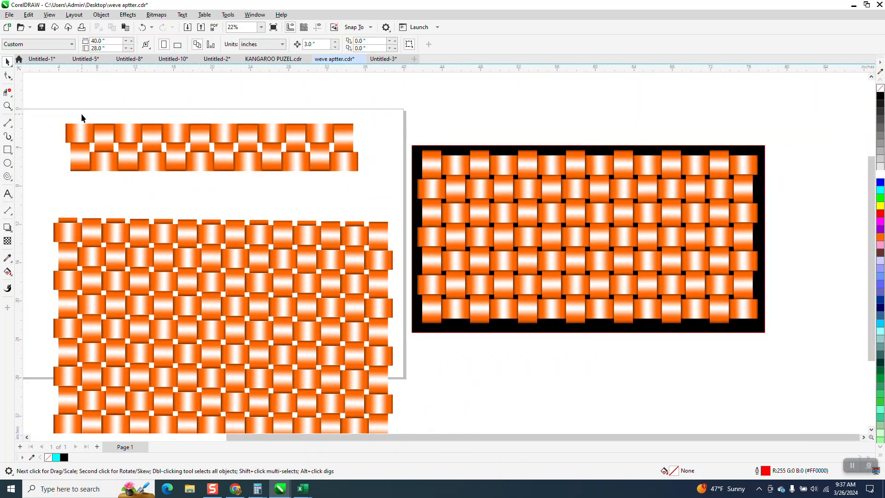
pyautogui.press('Delete')
# Group all the tiles of the new weave and center the group on the page
pyautogui.scroll(-2, 394, 192)
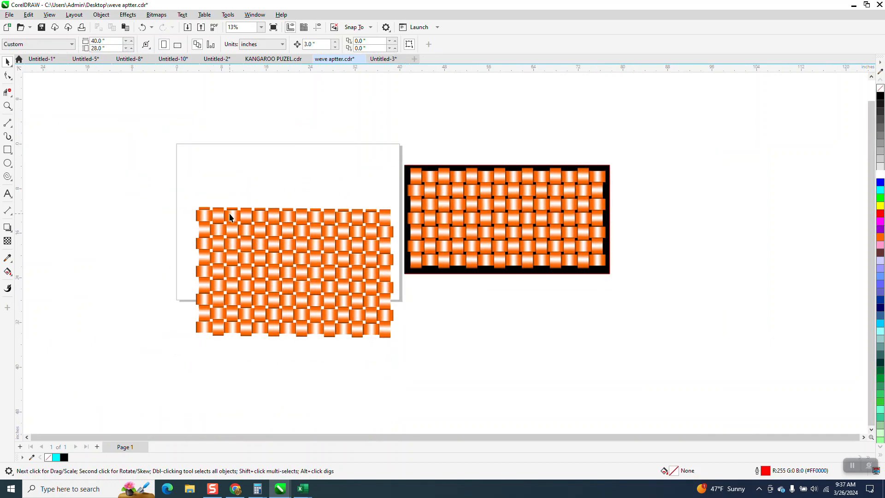
pyautogui.moveTo(385, 327); pyautogui.dragTo(416, 359)
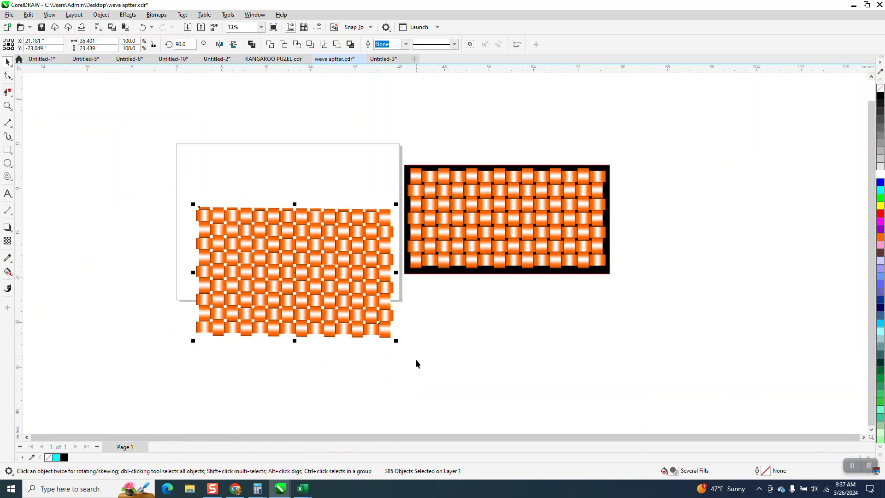
pyautogui.press('p')
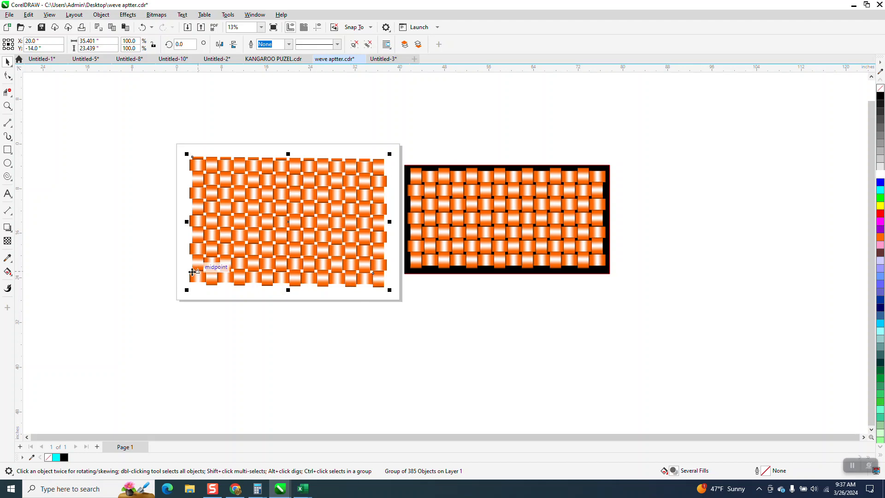
# Draw a rectangle about 35.4 by 23.4 inches around the weave, fill it with black, and send it behind the tiles
pyautogui.click(7, 150)
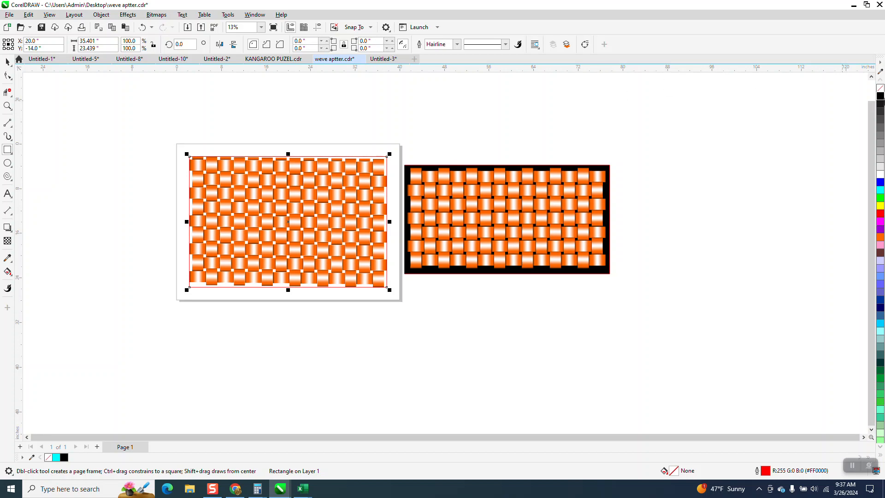
pyautogui.click(880, 95)
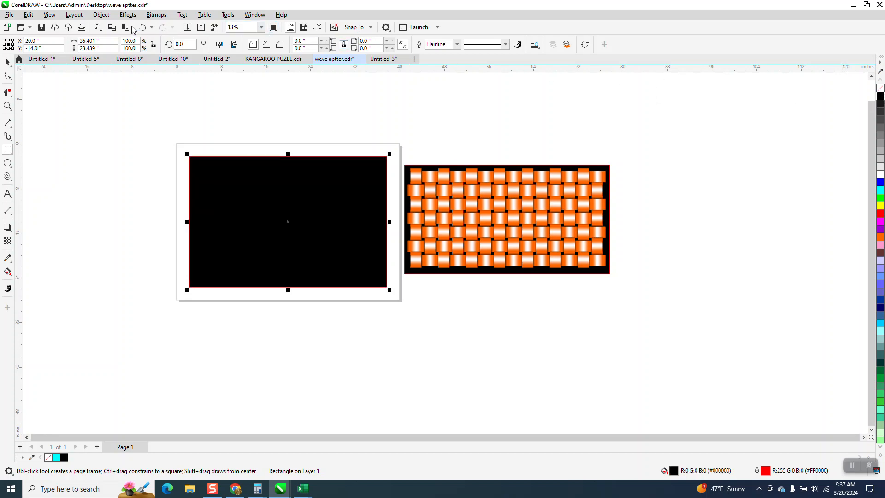
pyautogui.click(101, 14)
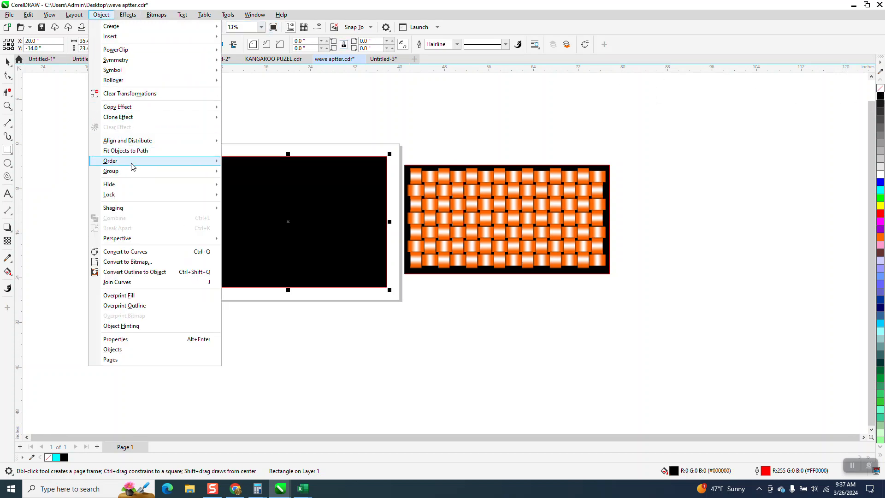
pyautogui.moveTo(133, 162)
pyautogui.click(260, 177)
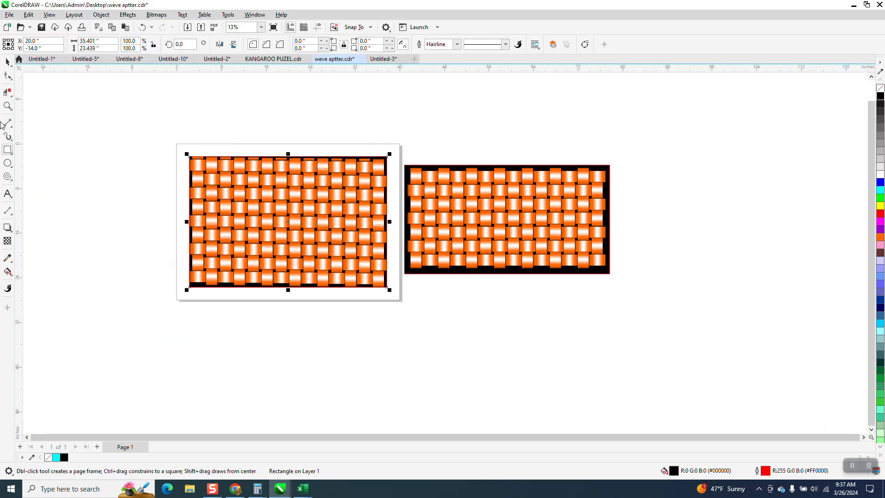
# Examine the black-backed weave up close and as a whole, checking tile overlaps and gaps
pyautogui.click(8, 105)
pyautogui.moveTo(181, 144); pyautogui.dragTo(349, 288)
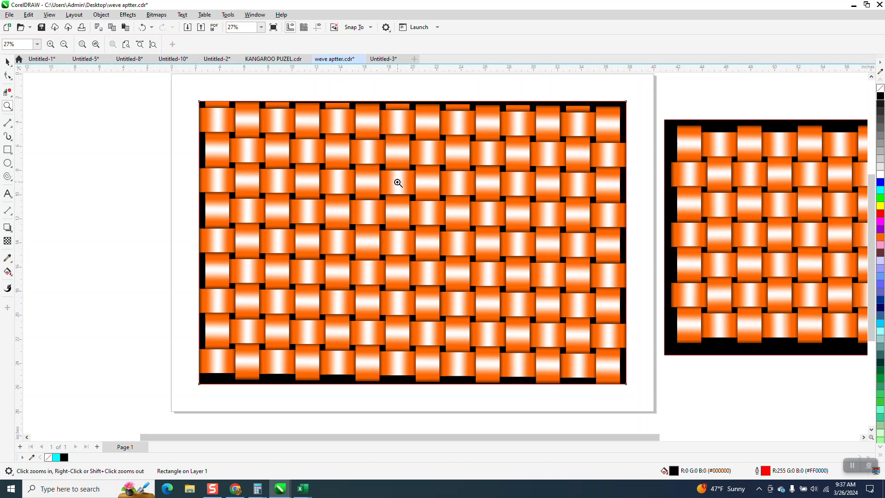
pyautogui.moveTo(405, 167); pyautogui.dragTo(452, 199)
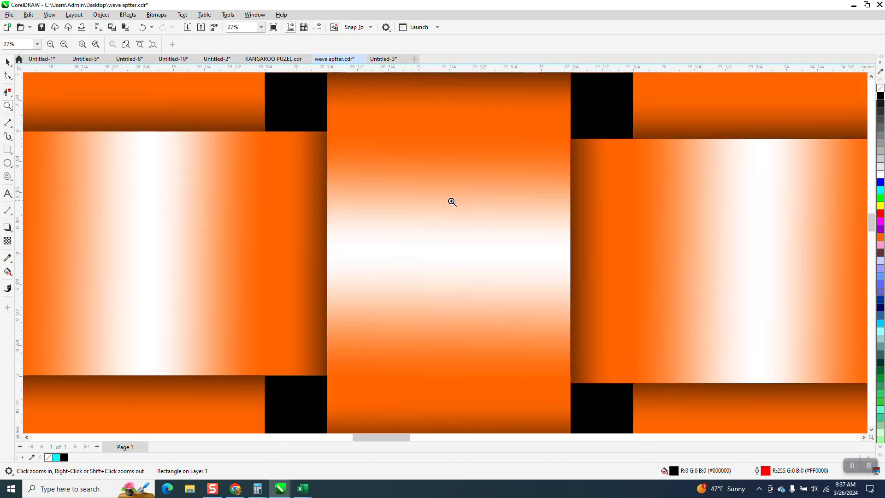
pyautogui.scroll(-1, 317, 228)
pyautogui.scroll(-8, 320, 216)
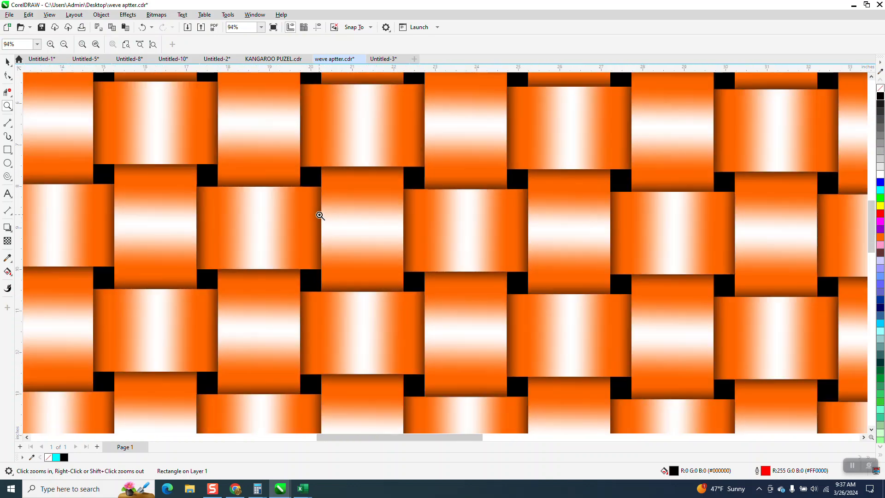
pyautogui.scroll(-2, 322, 217)
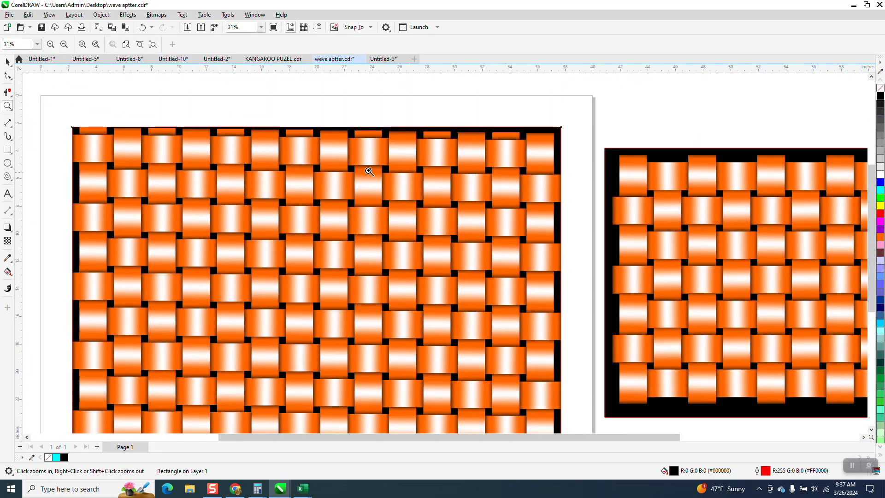
pyautogui.scroll(-2, 544, 201)
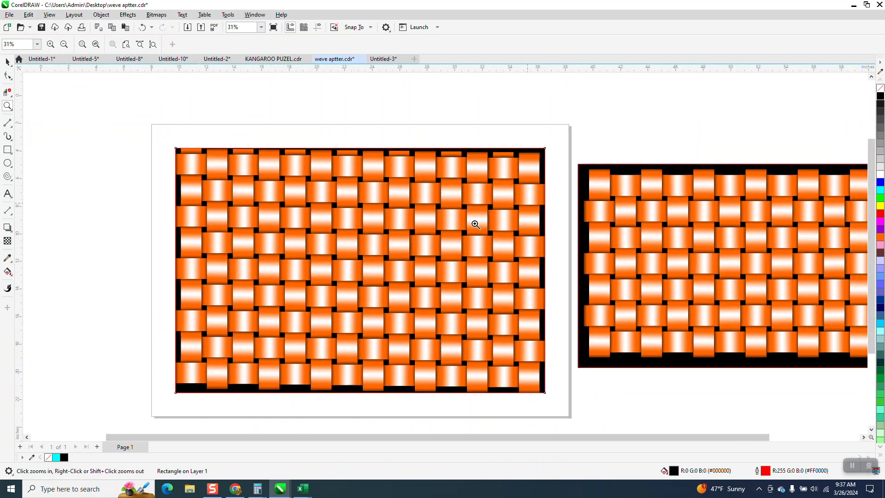